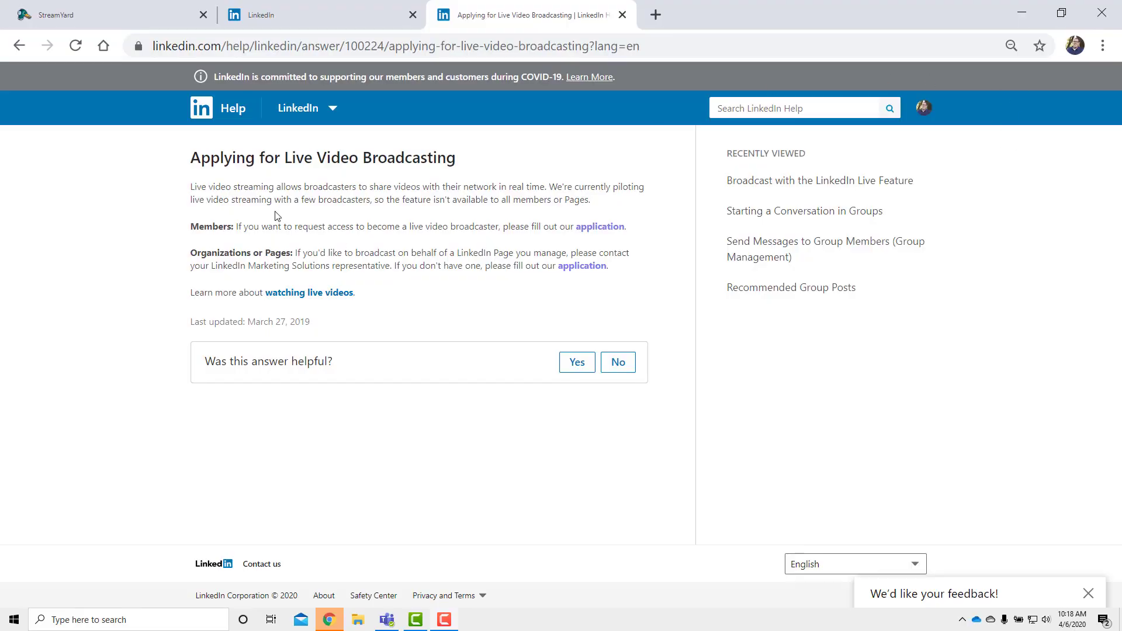
Follow the Members application link in the LinkedIn Live help article to reach the broadcaster Contact us form
{"action": "left_click", "coordinate": [600, 228]}
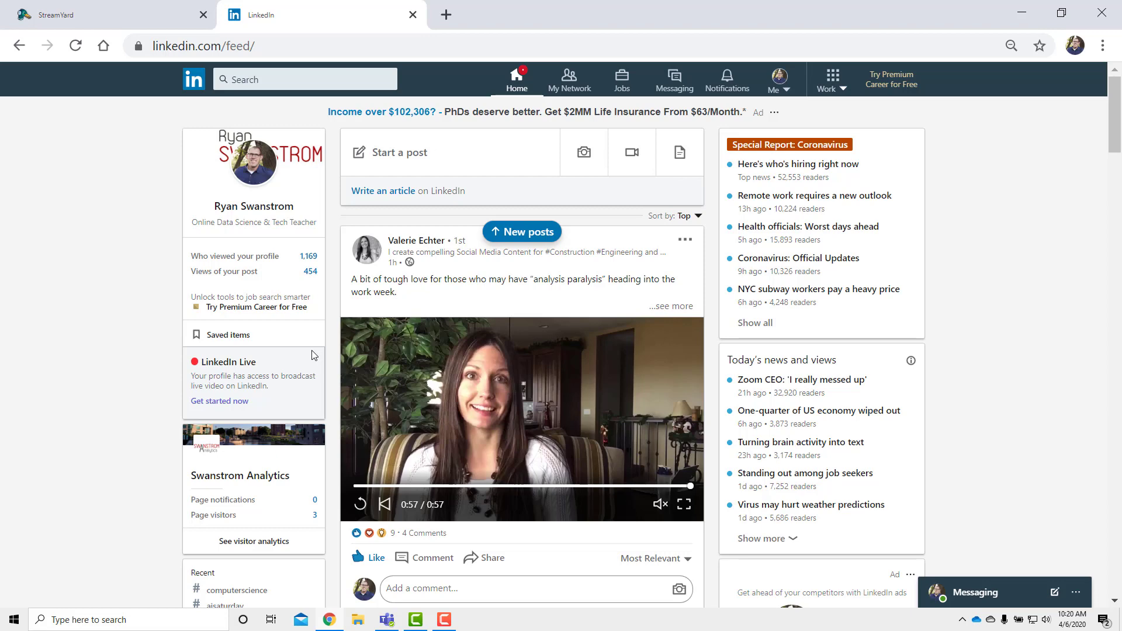
Switch to StreamYard to view the upcoming 'Testing' broadcast with its LinkedIn destination
{"action": "left_click", "coordinate": [99, 21]}
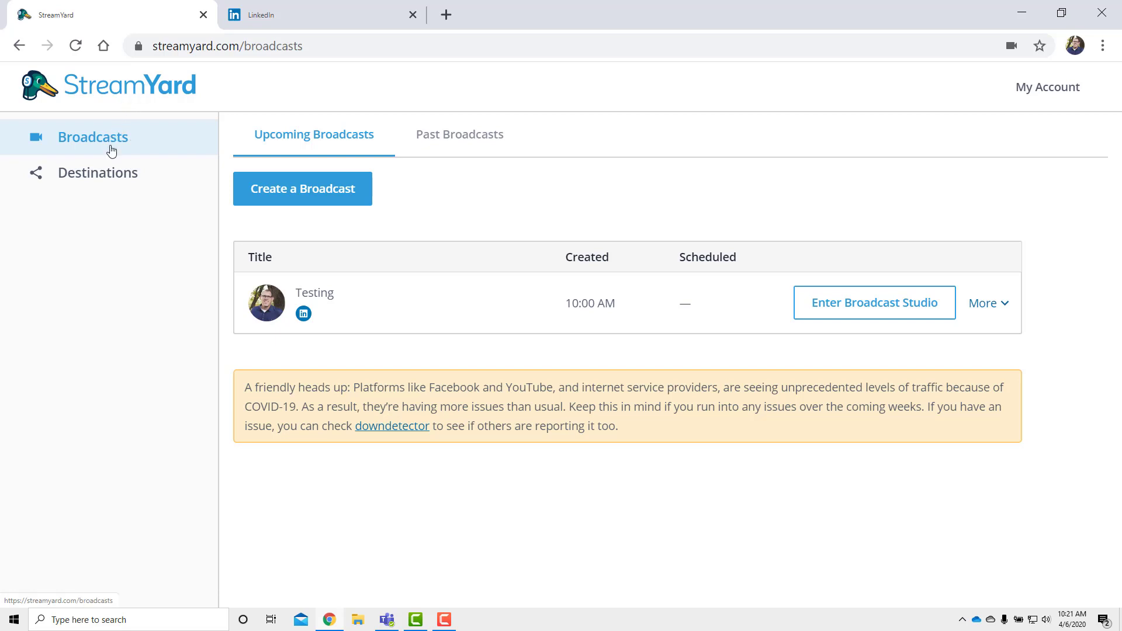
{"action": "left_click", "coordinate": [97, 177]}
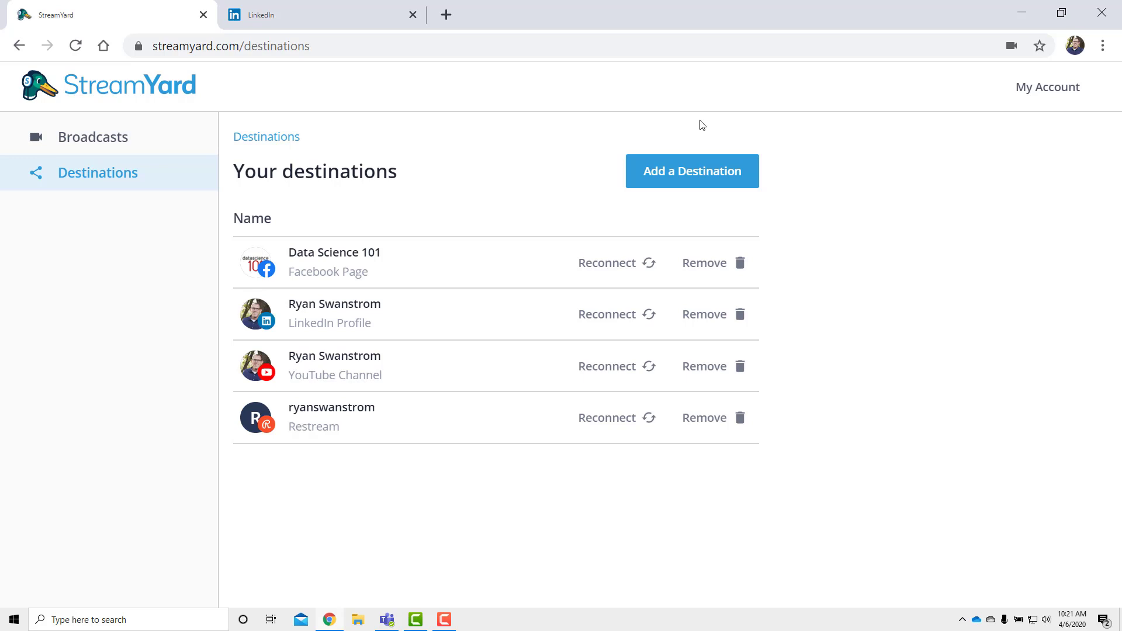
{"action": "left_click", "coordinate": [697, 174]}
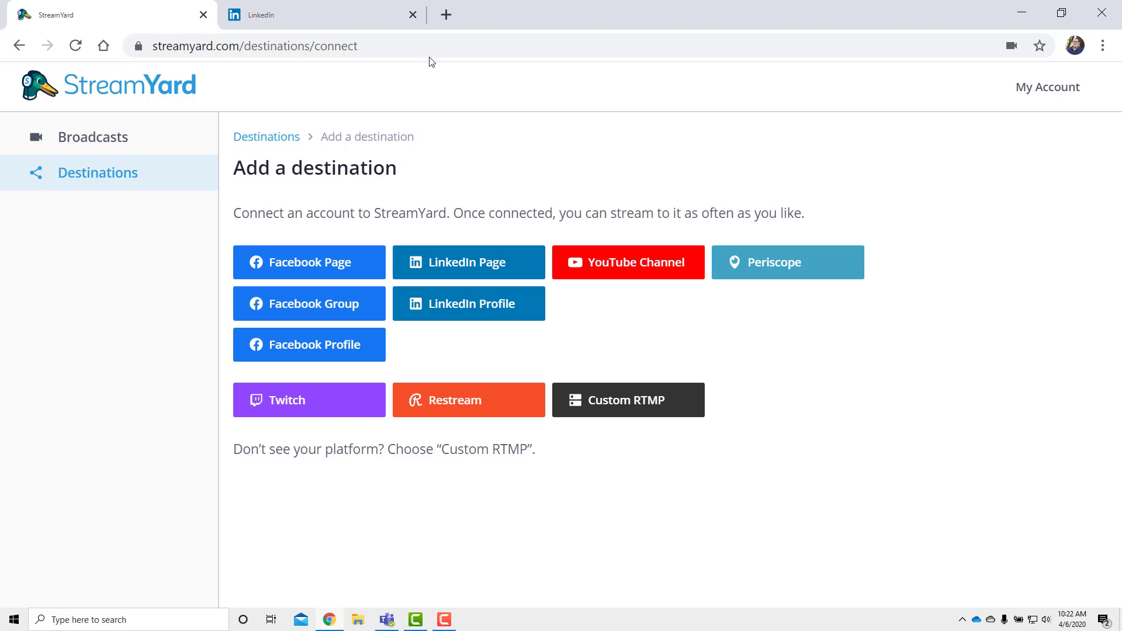
{"action": "left_click", "coordinate": [275, 138]}
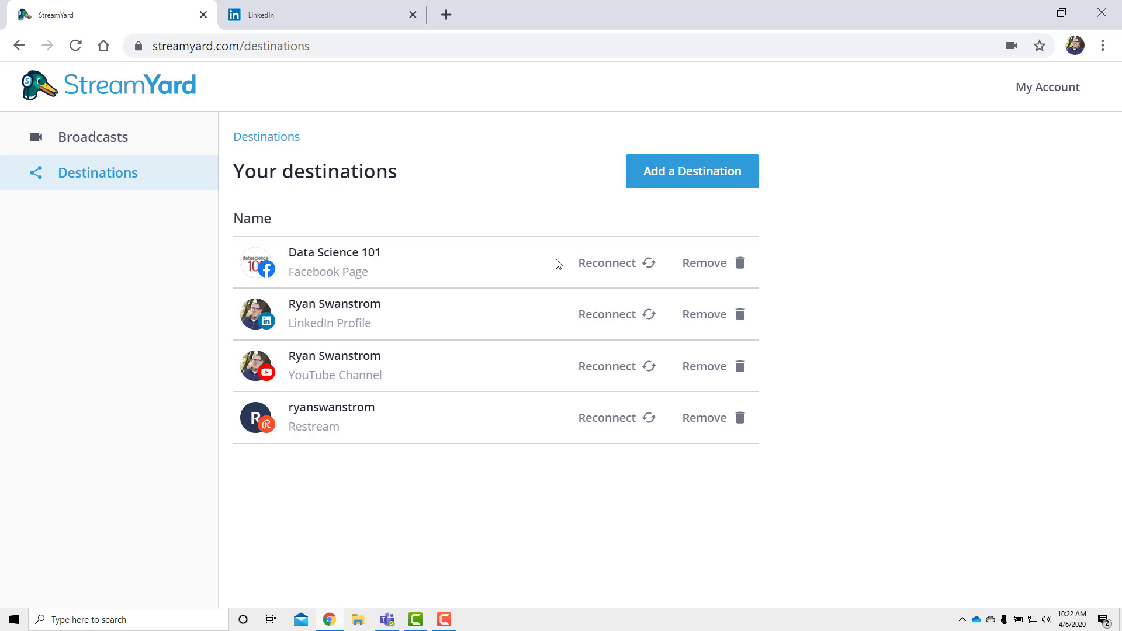
Delete the 'Testing' broadcast from the broadcasts list and confirm the deletion
{"action": "left_click", "coordinate": [103, 145]}
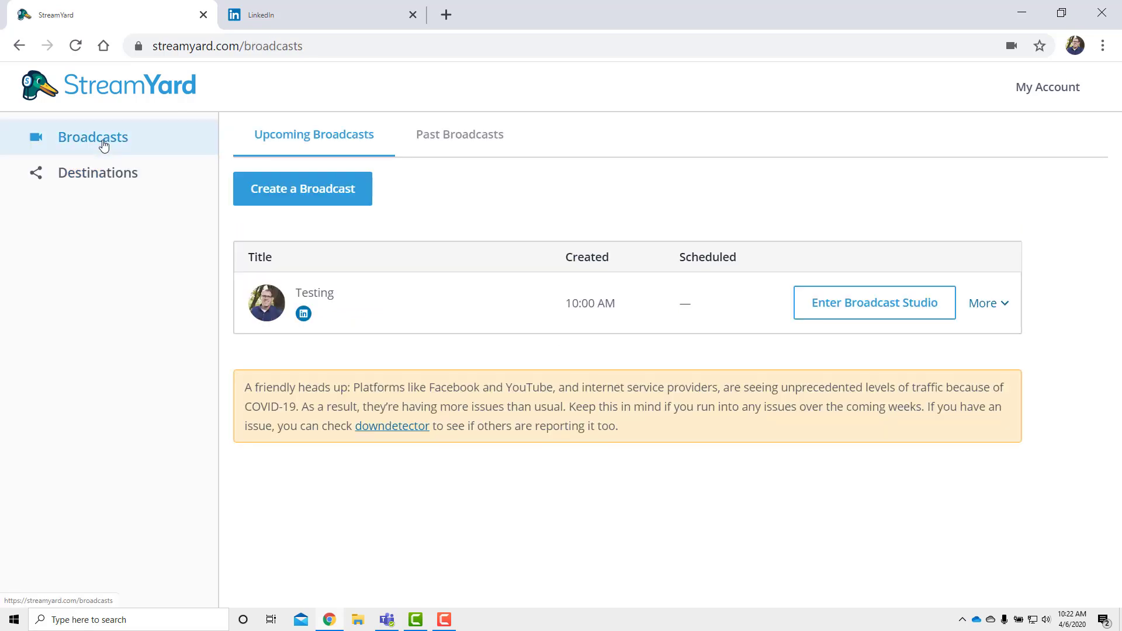
{"action": "left_click", "coordinate": [1004, 310]}
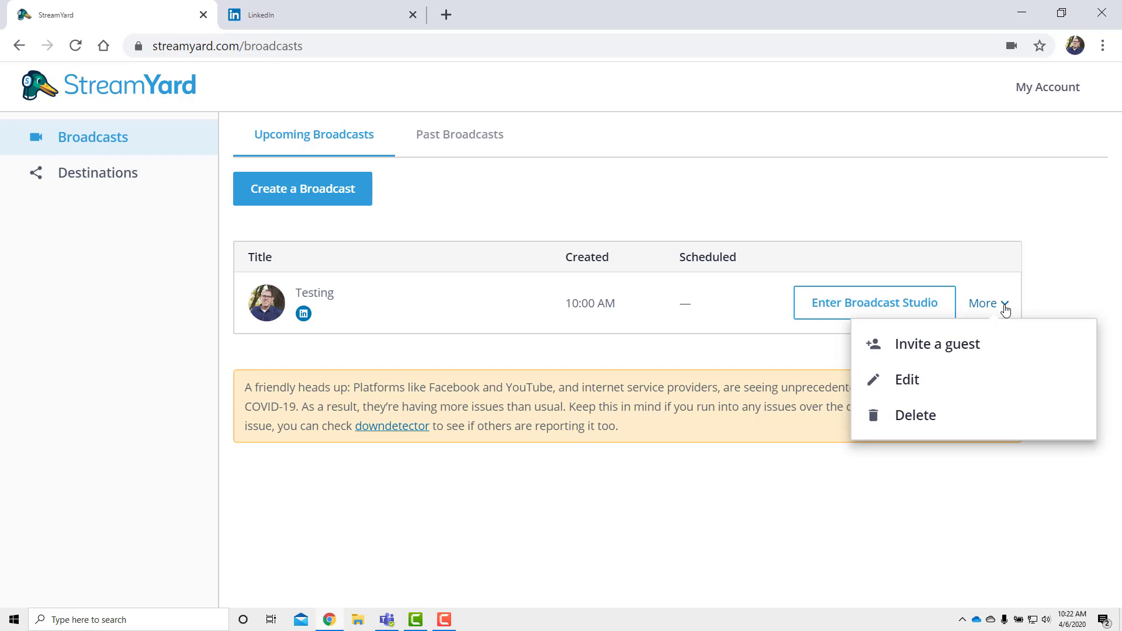
{"action": "left_click", "coordinate": [918, 417]}
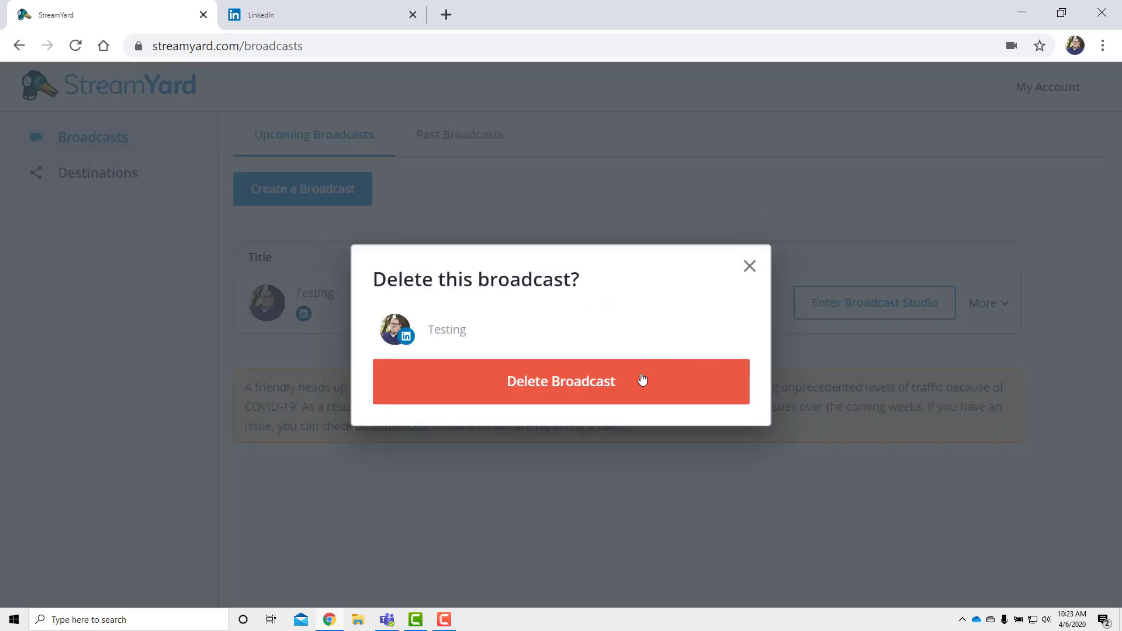
{"action": "left_click", "coordinate": [601, 392]}
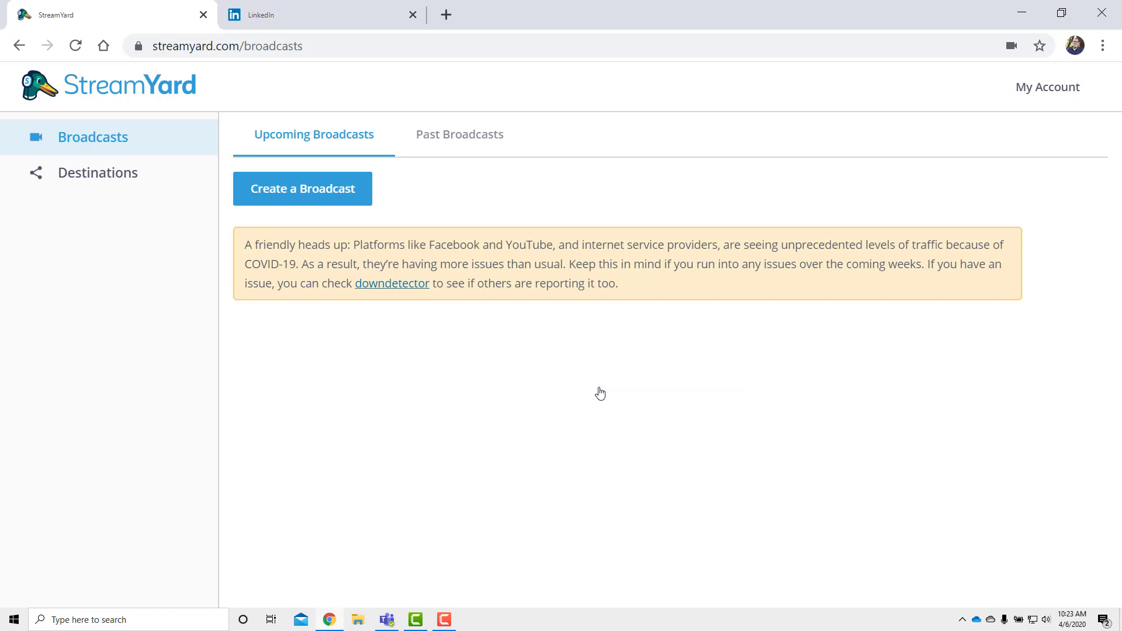
Create a public LinkedIn profile broadcast 'Demo LinkedIn Live with StreamYard', described 'something quick to demonstrate'
{"action": "left_click", "coordinate": [304, 188]}
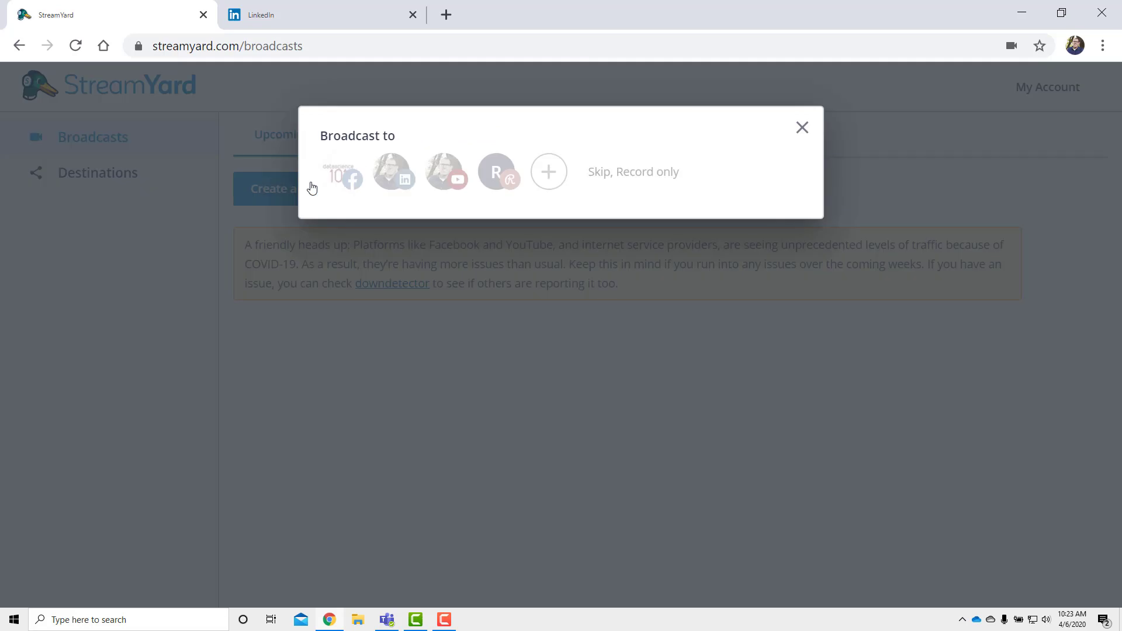
{"action": "left_click", "coordinate": [395, 164]}
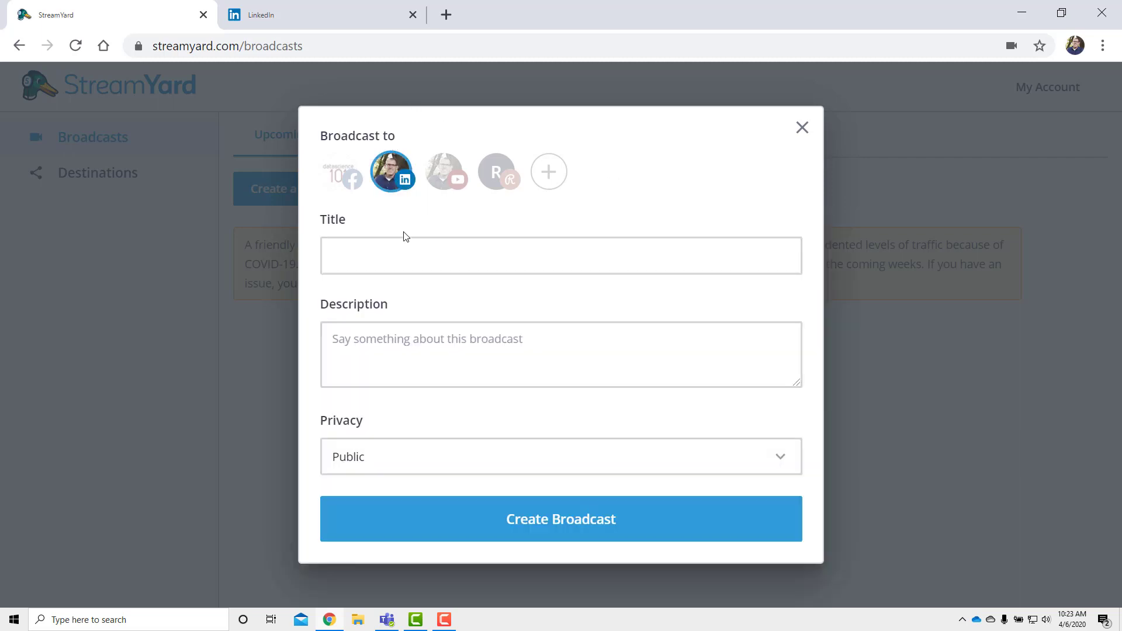
{"action": "left_click", "coordinate": [397, 256]}
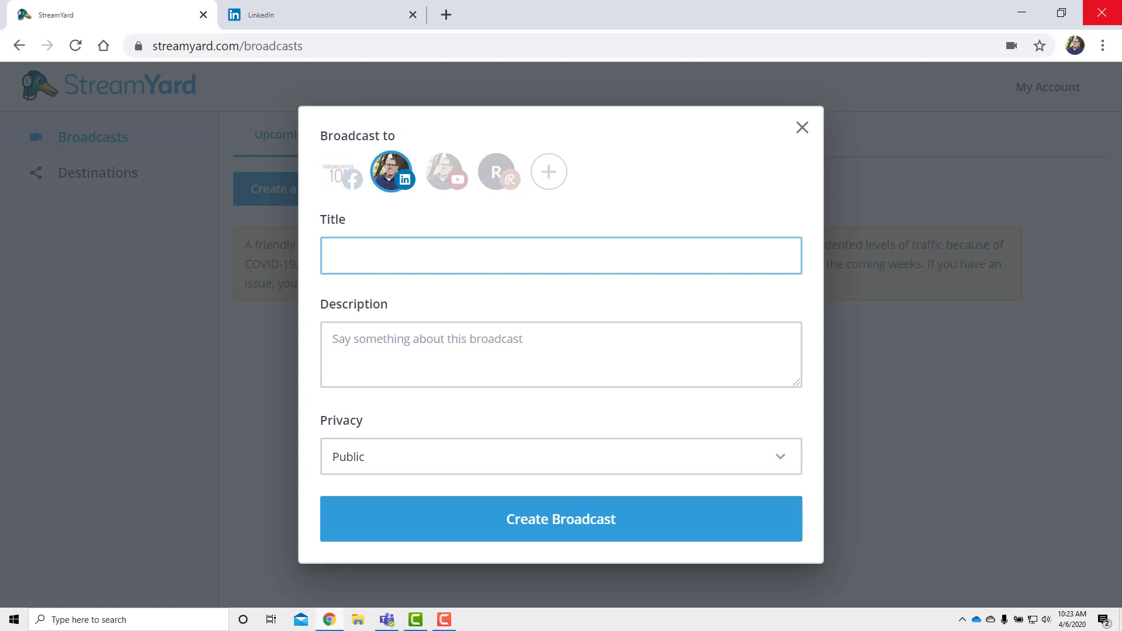
{"action": "type", "text": "Demo LinkedIn Live with StreamYard"}
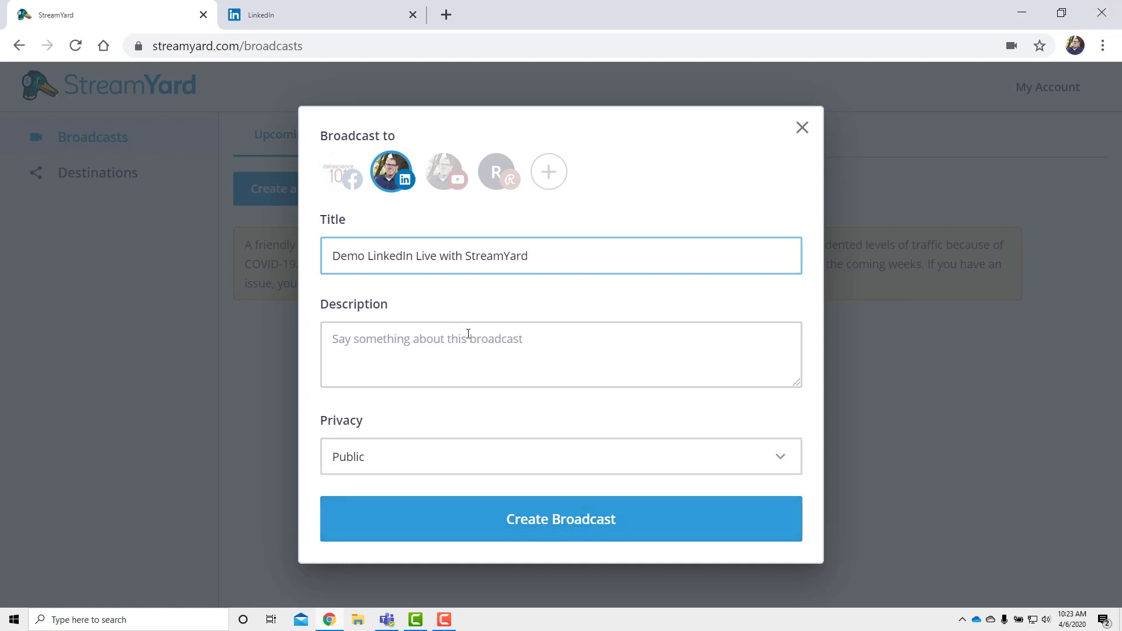
{"action": "left_click", "coordinate": [486, 340]}
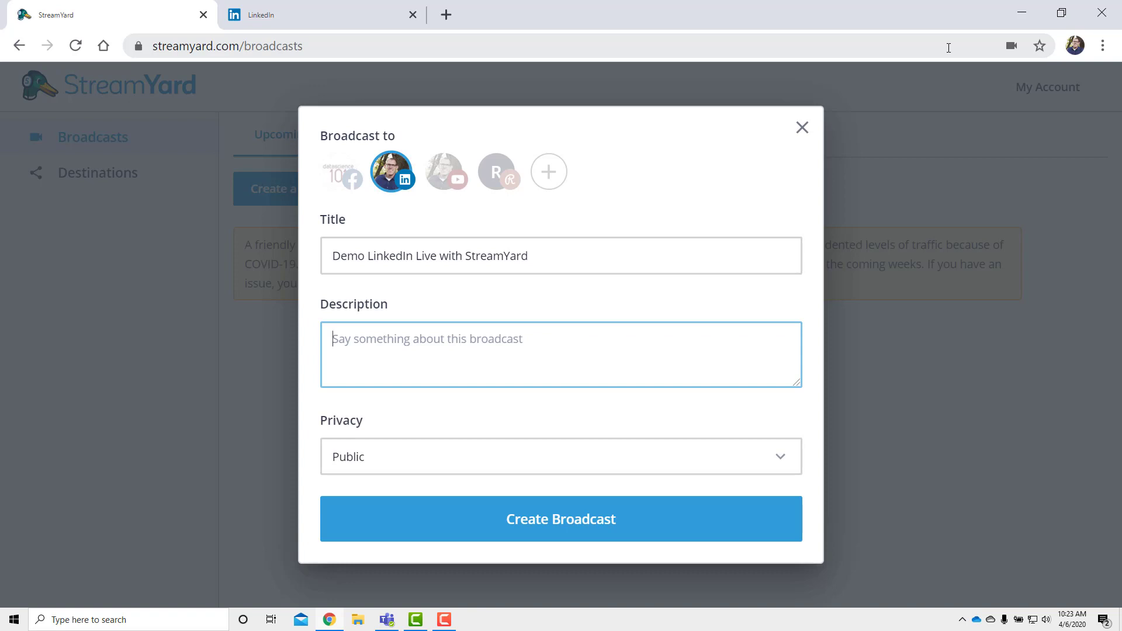
{"action": "type", "text": "something"}
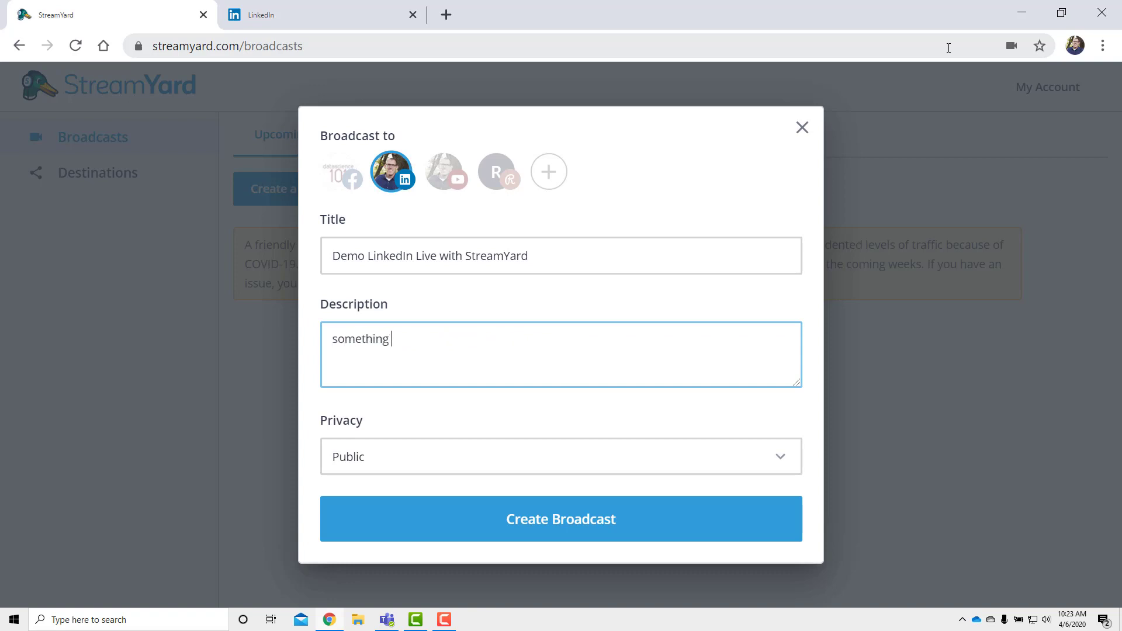
{"action": "type", "text": " quick to demonstrate"}
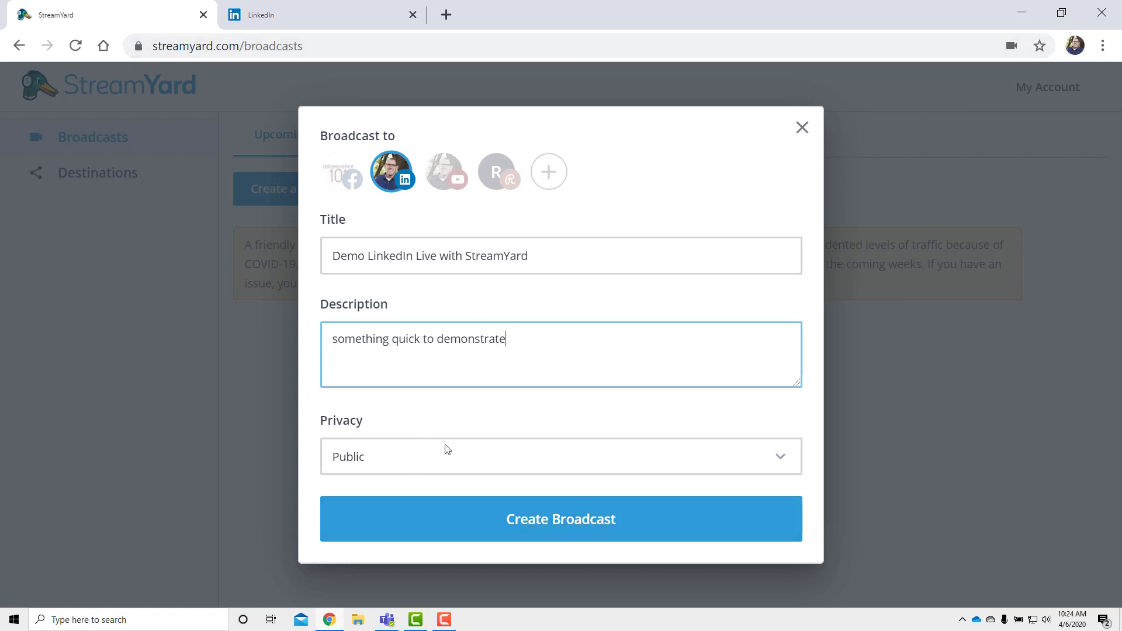
{"action": "left_click", "coordinate": [581, 461]}
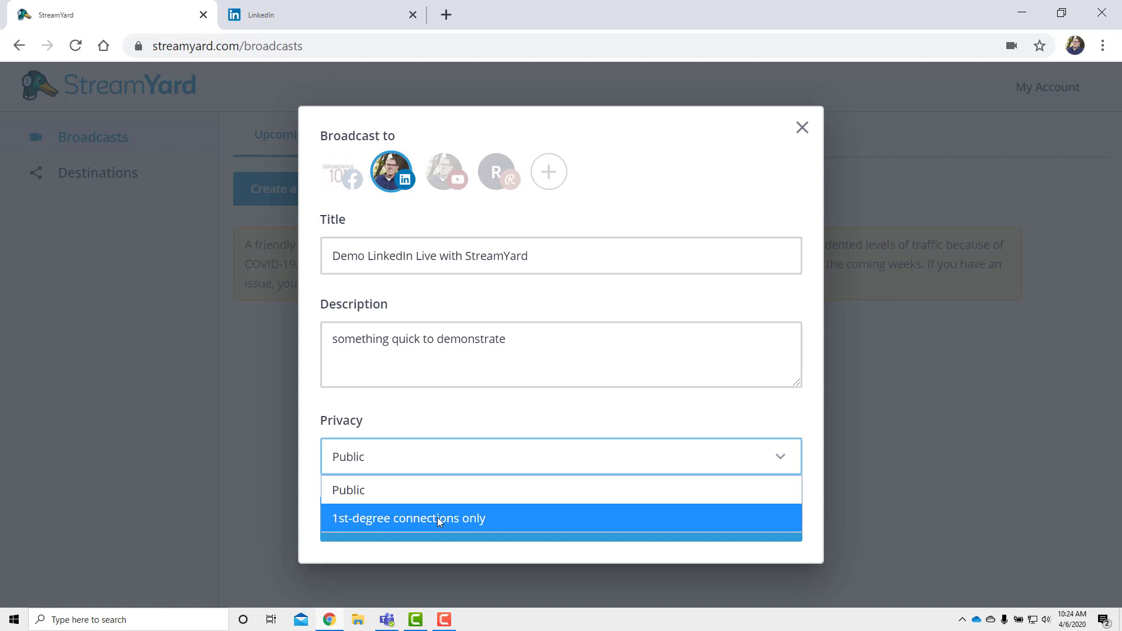
{"action": "left_click", "coordinate": [456, 407]}
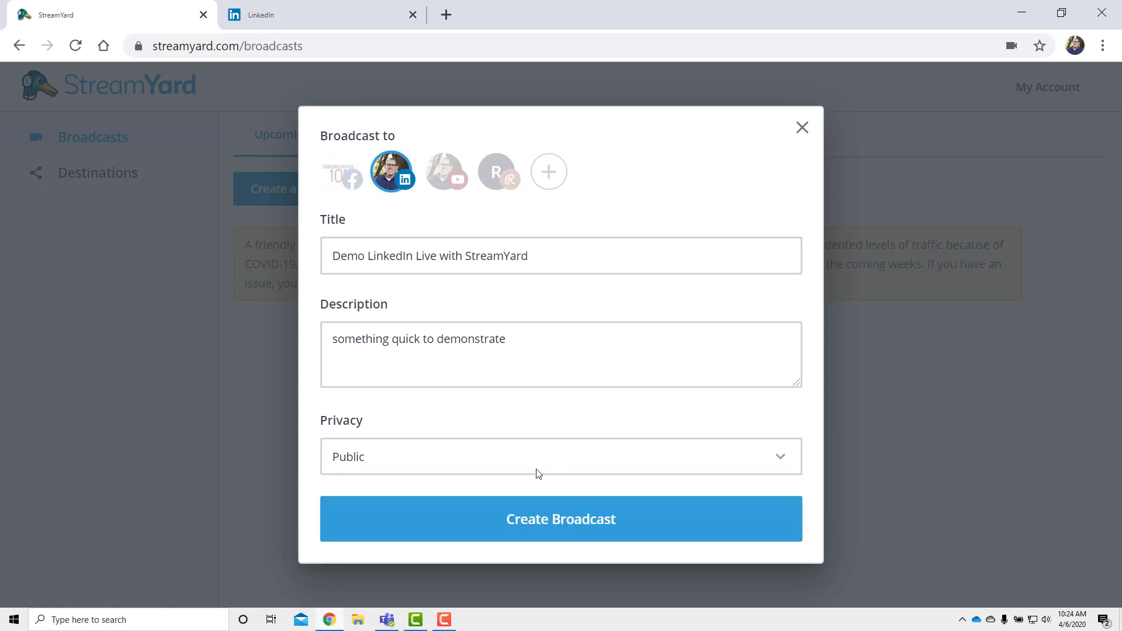
{"action": "left_click", "coordinate": [564, 521]}
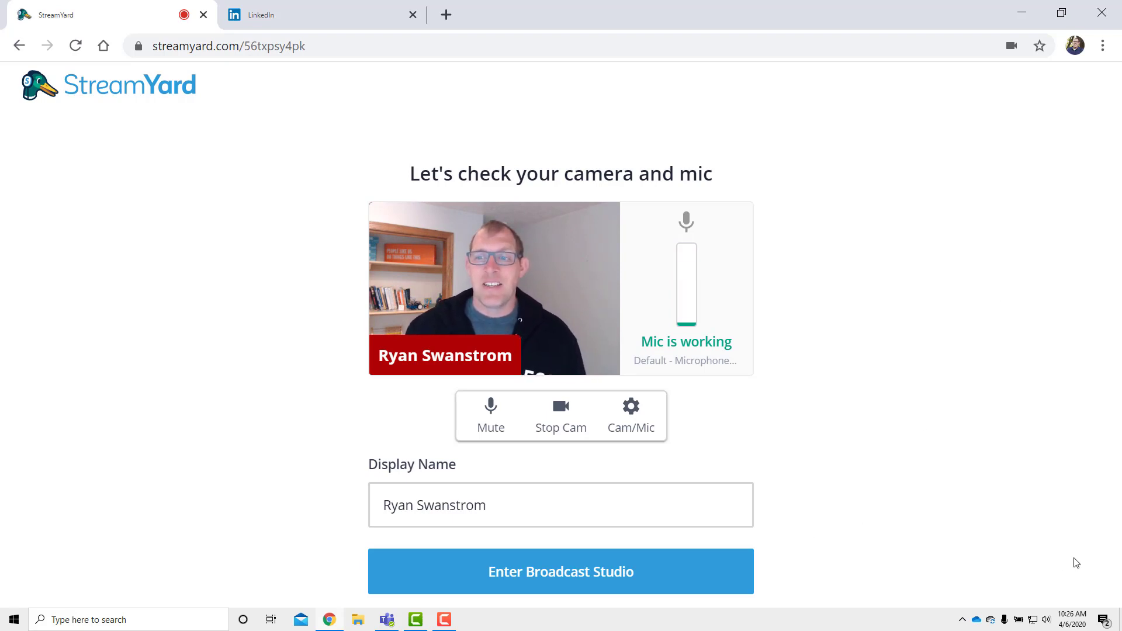
Review the display name on the camera and mic check, then enter the broadcast studio
{"action": "left_click", "coordinate": [504, 498]}
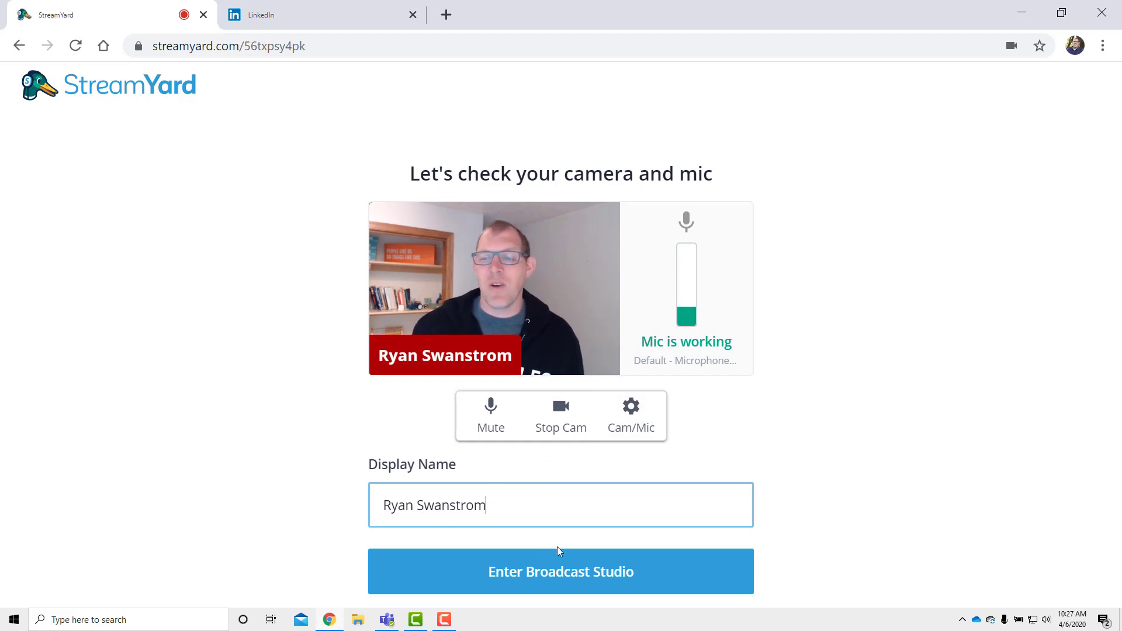
{"action": "left_click", "coordinate": [595, 576]}
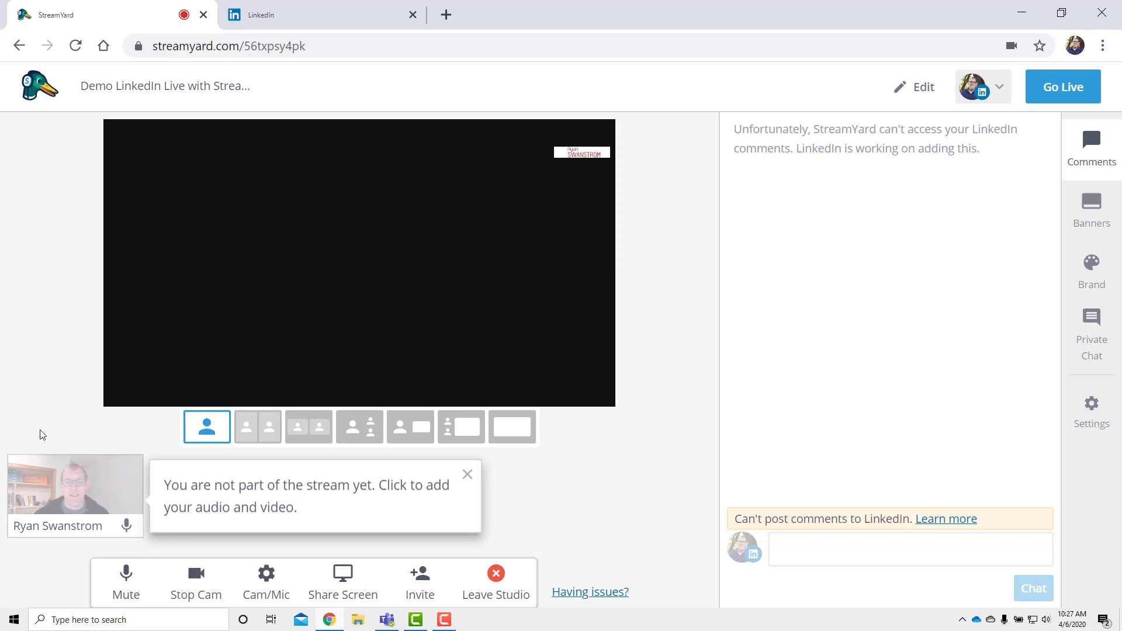
Dismiss the not-part-of-the-stream notice and add the webcam feed to the stage
{"action": "mouse_move", "coordinate": [61, 494]}
{"action": "left_click", "coordinate": [467, 475]}
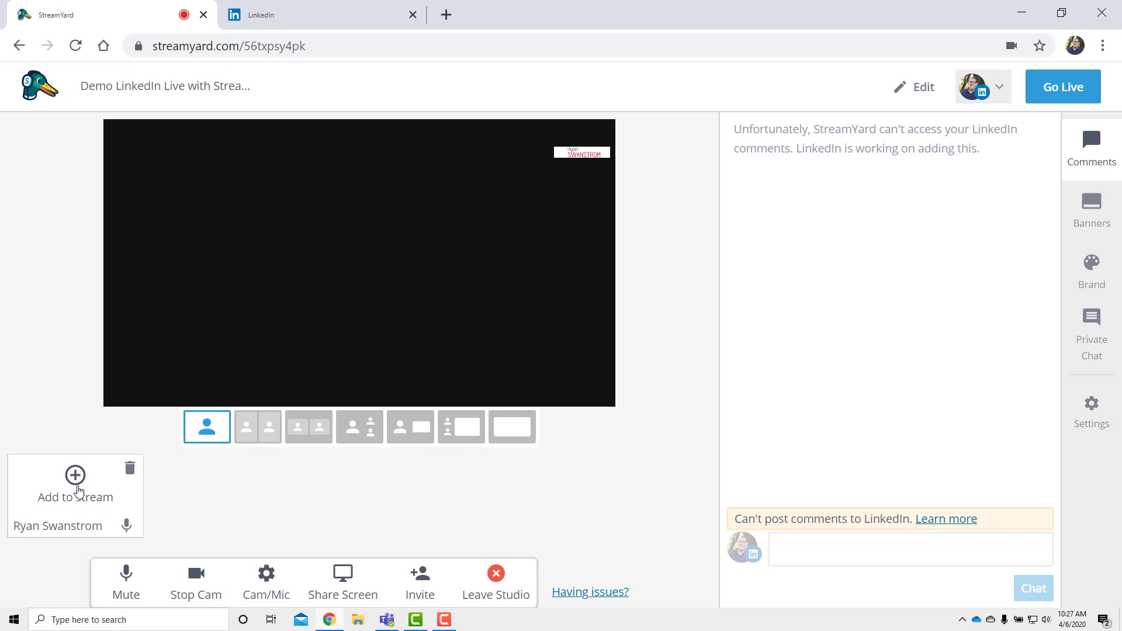
{"action": "left_click", "coordinate": [79, 491]}
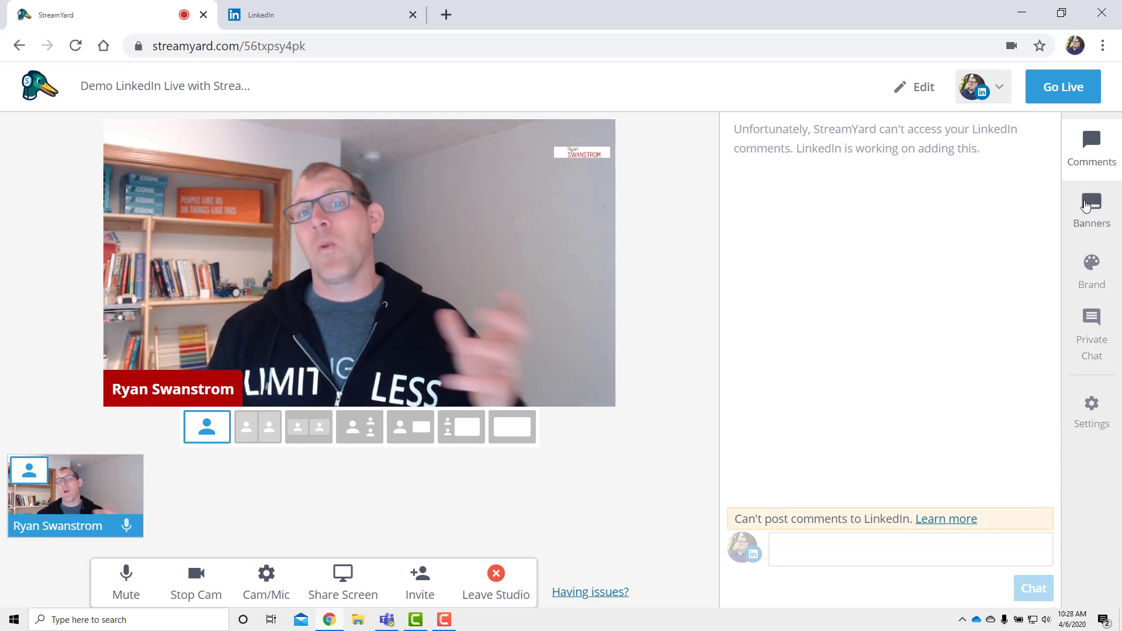
Show the 'Demo of StreamYard and LinkedIn Live' banner from the Banners list on the stage
{"action": "left_click", "coordinate": [1105, 211]}
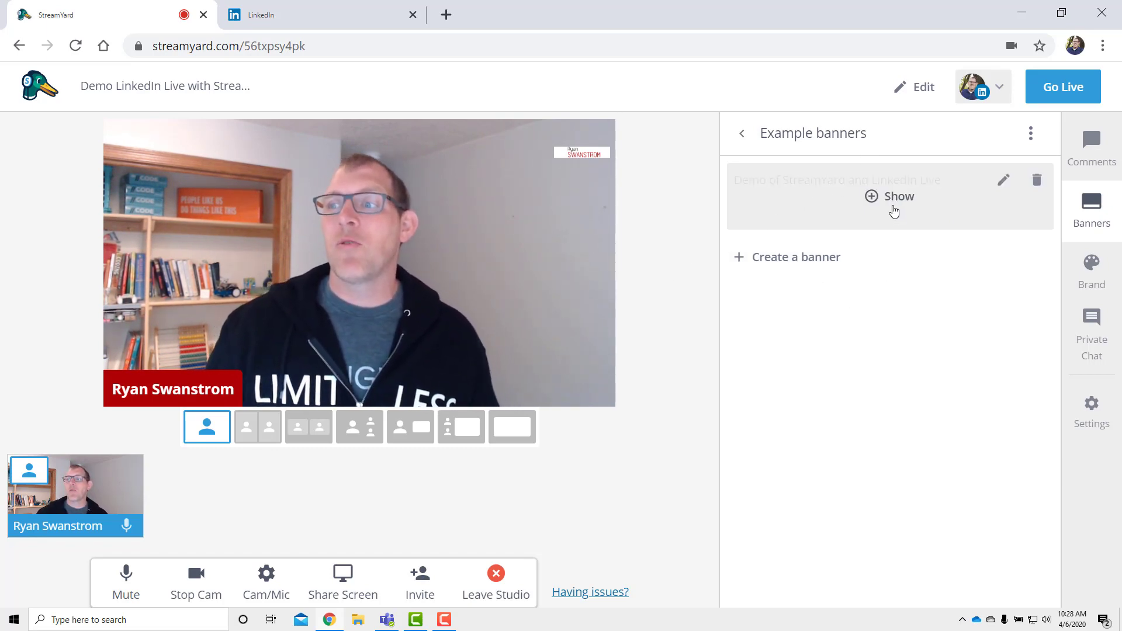
{"action": "left_click", "coordinate": [875, 200]}
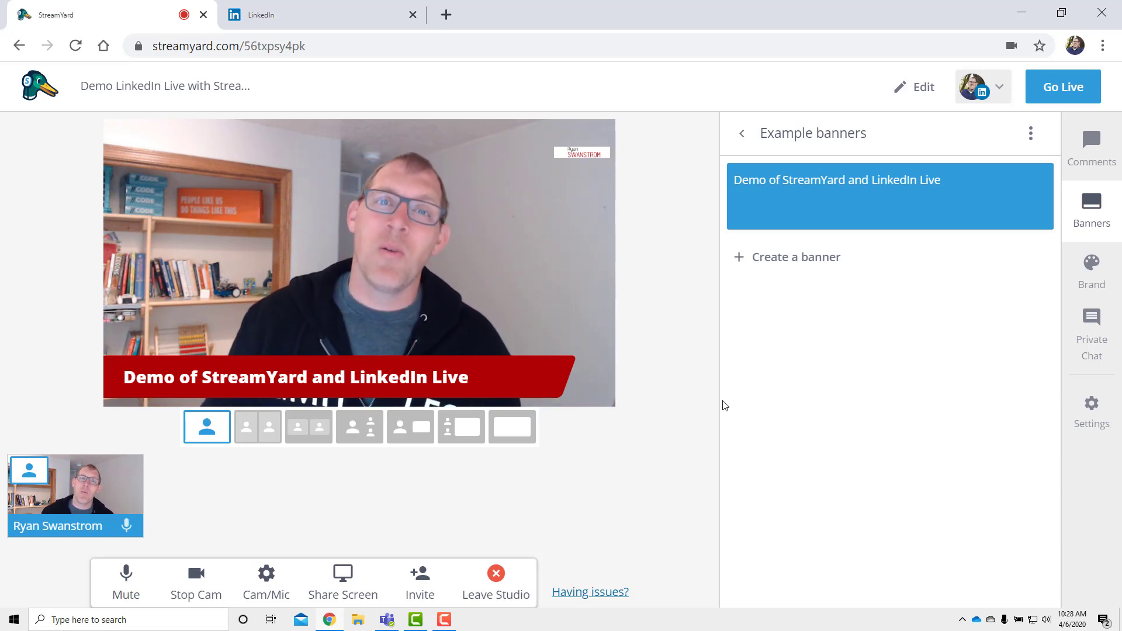
{"action": "left_click", "coordinate": [1095, 276]}
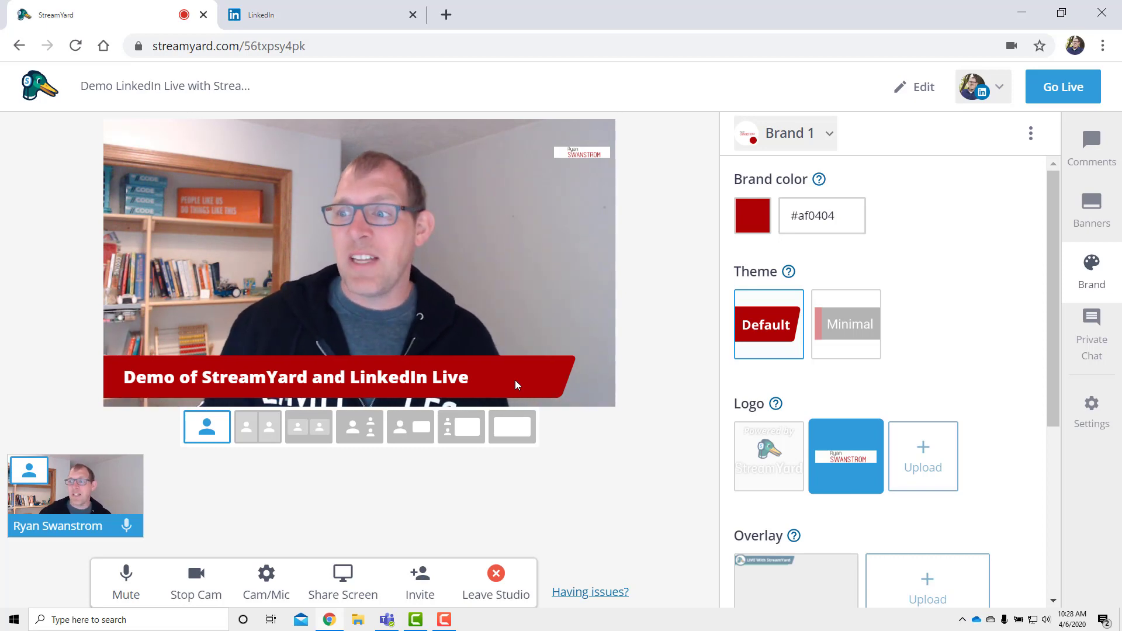
{"action": "left_click", "coordinate": [825, 344]}
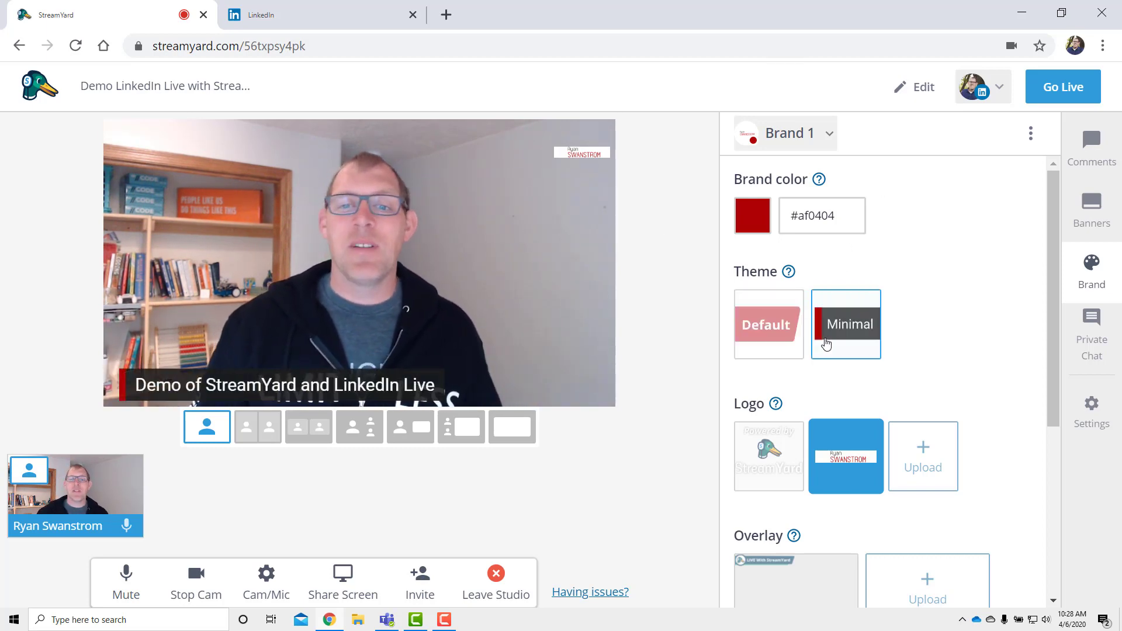
{"action": "left_click", "coordinate": [769, 325]}
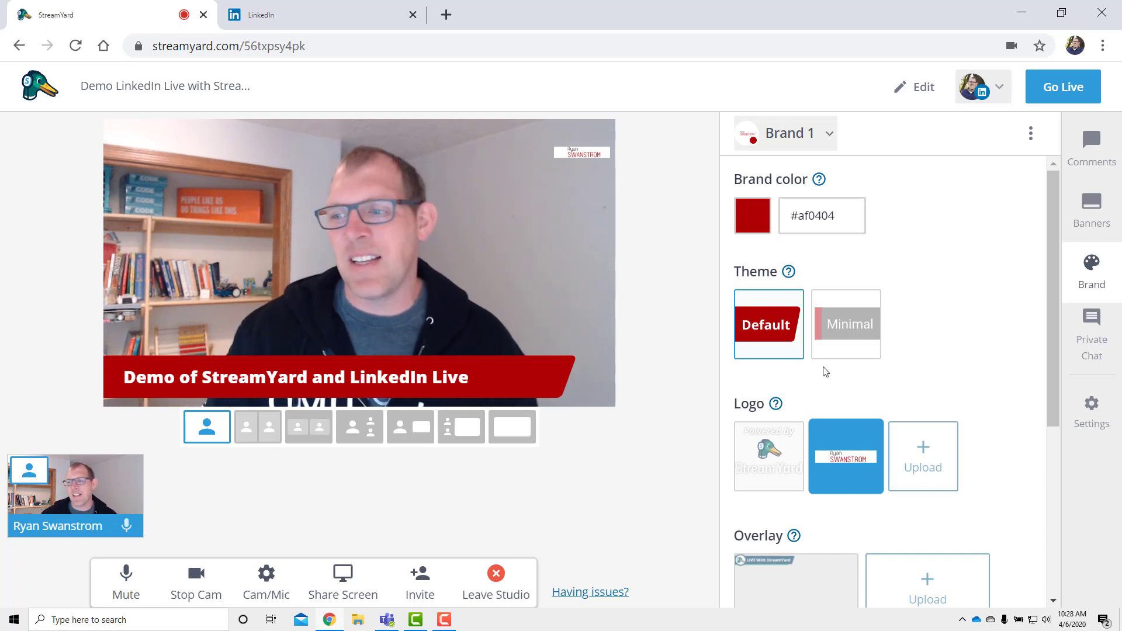
{"action": "scroll", "coordinate": [931, 310], "scroll_direction": "down", "scroll_amount": 5}
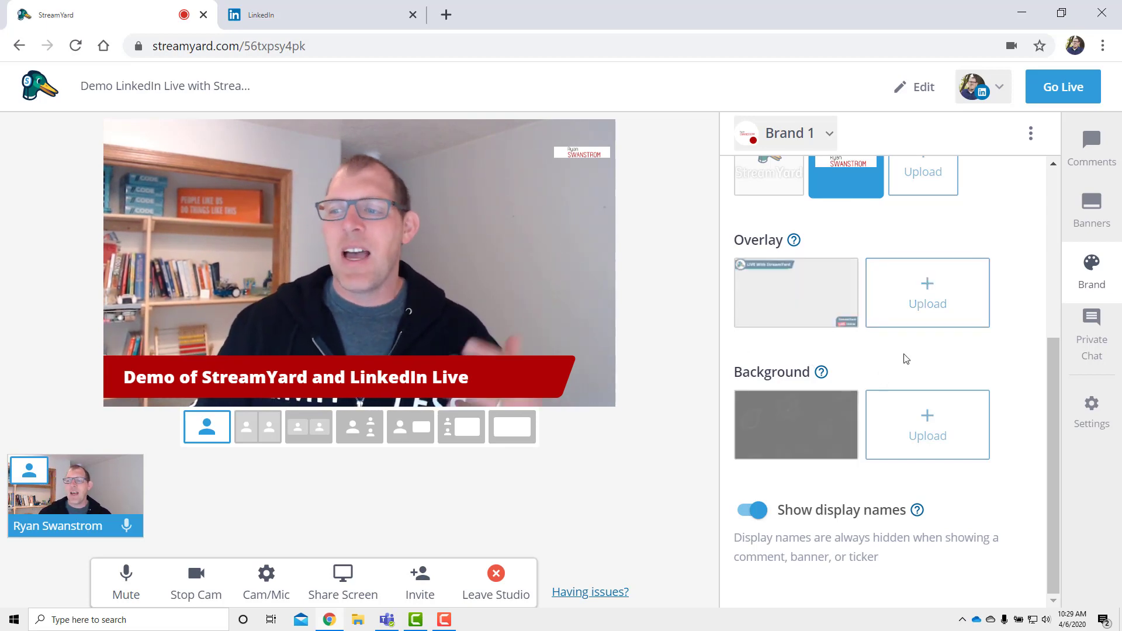
{"action": "scroll", "coordinate": [906, 358], "scroll_direction": "up", "scroll_amount": 5}
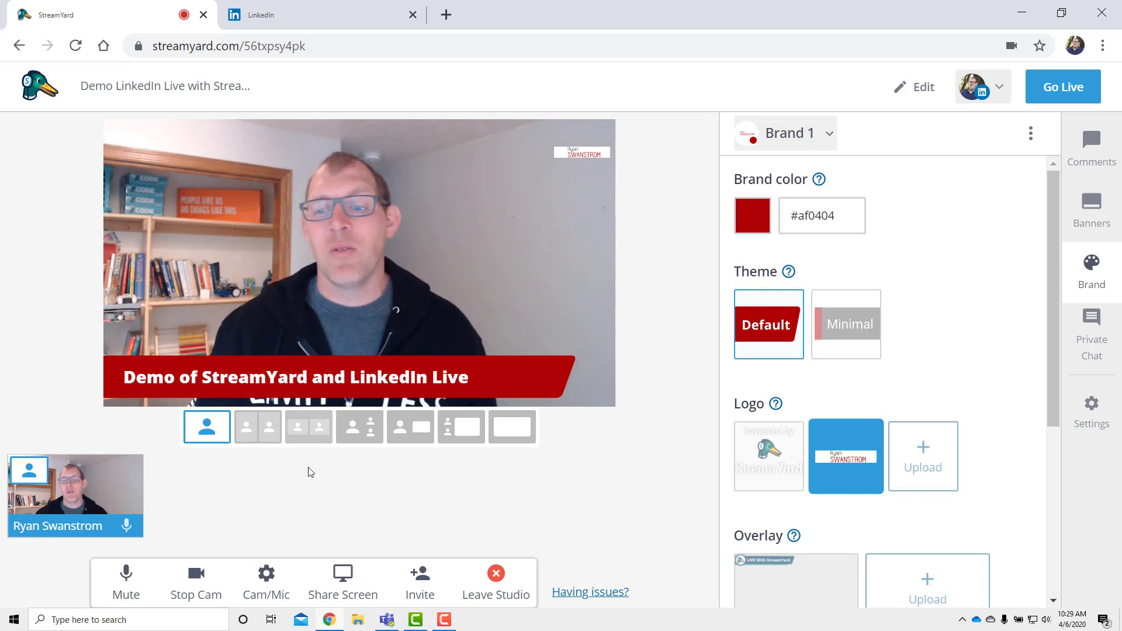
{"action": "left_click", "coordinate": [421, 590]}
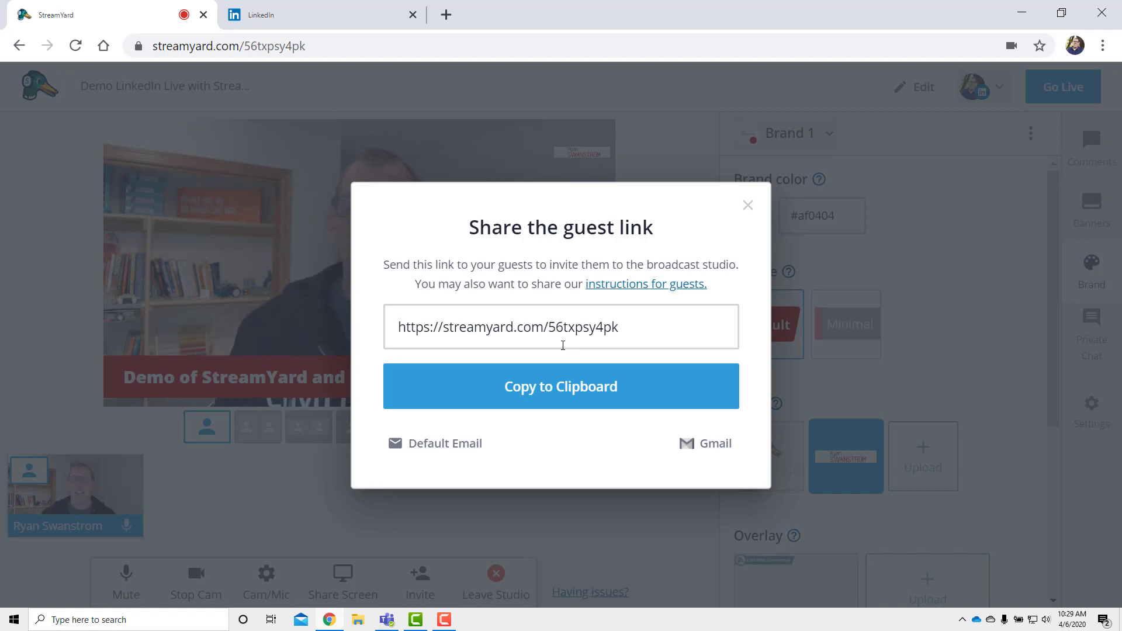
{"action": "left_click", "coordinate": [748, 206]}
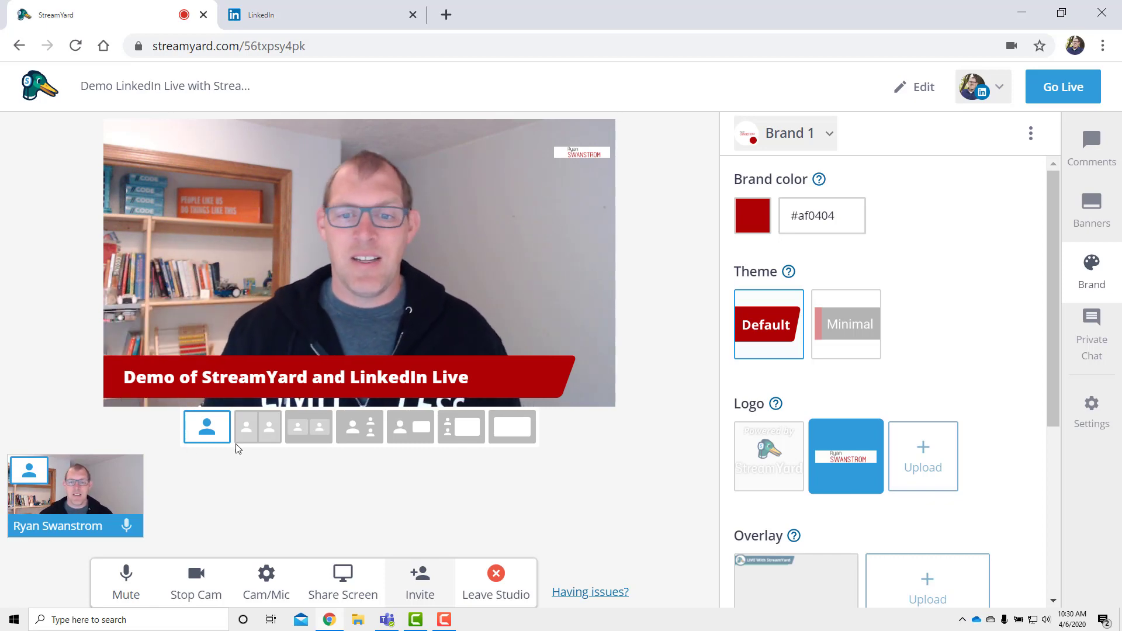
{"action": "mouse_move", "coordinate": [80, 502]}
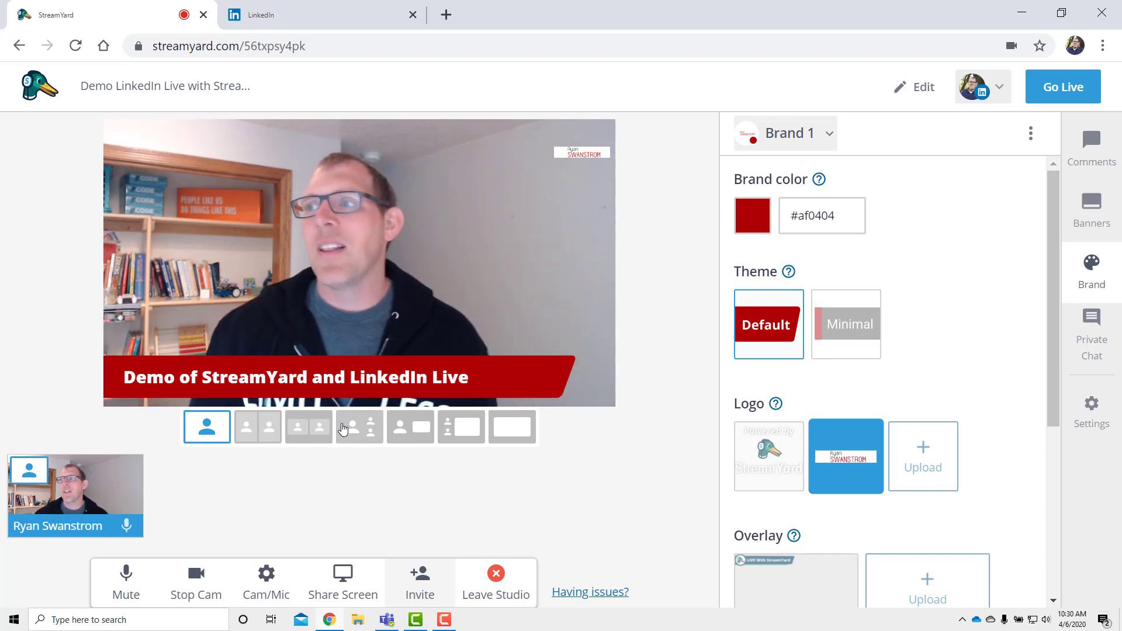
Go live to LinkedIn with the webcam, title banner and logo on air
{"action": "left_click", "coordinate": [1052, 98]}
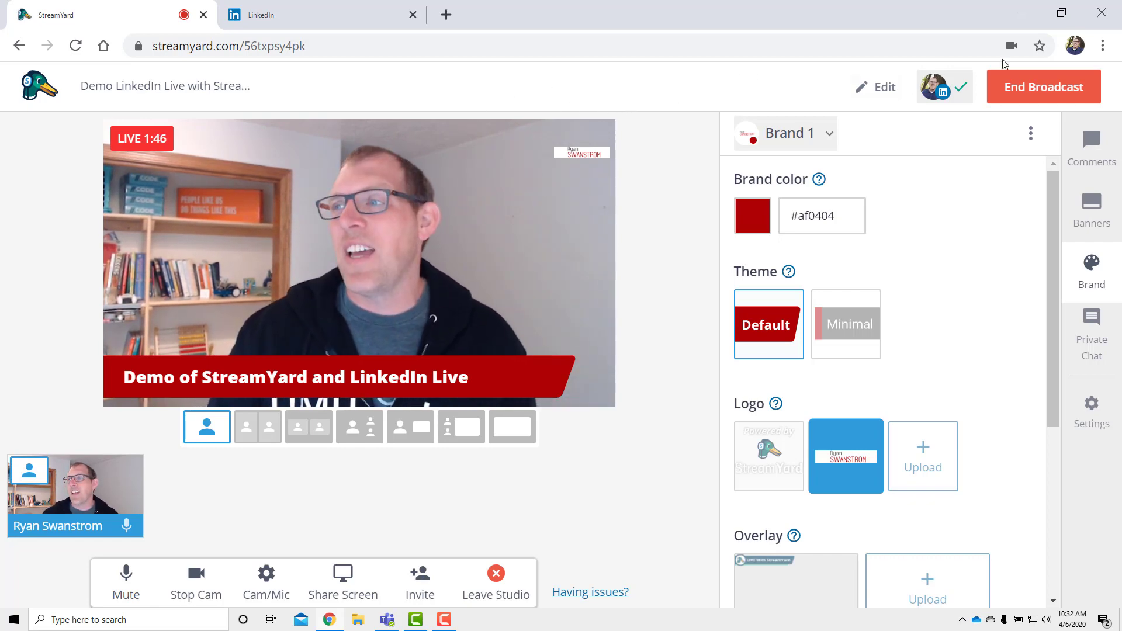
End the live broadcast at 1:54, rate it Good, and skip written feedback
{"action": "left_click", "coordinate": [1030, 92]}
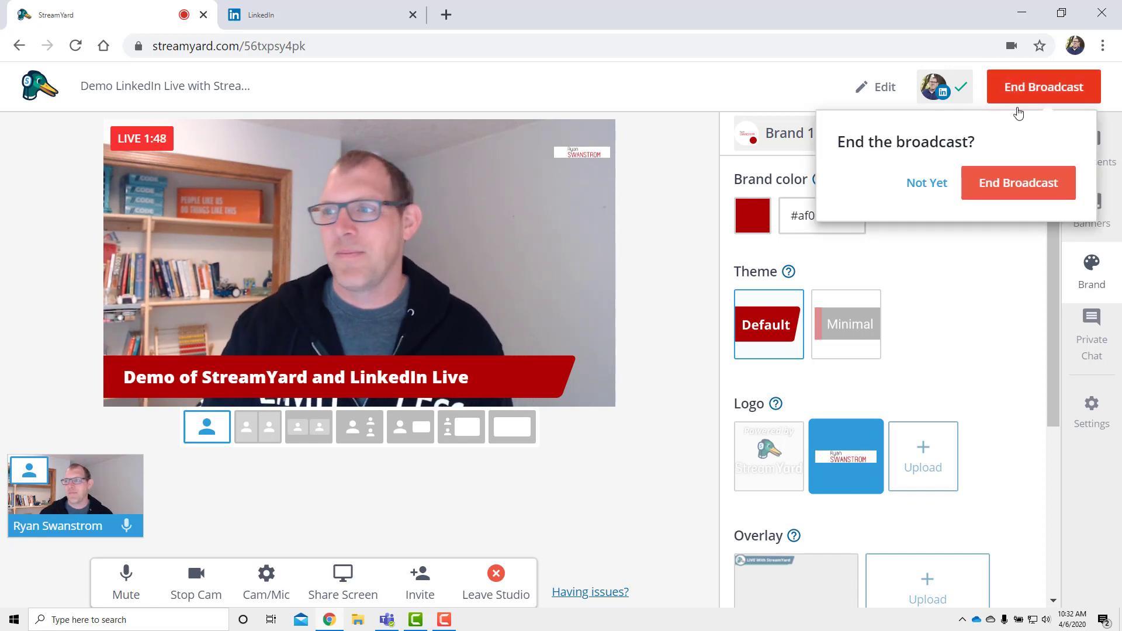
{"action": "left_click", "coordinate": [1019, 189]}
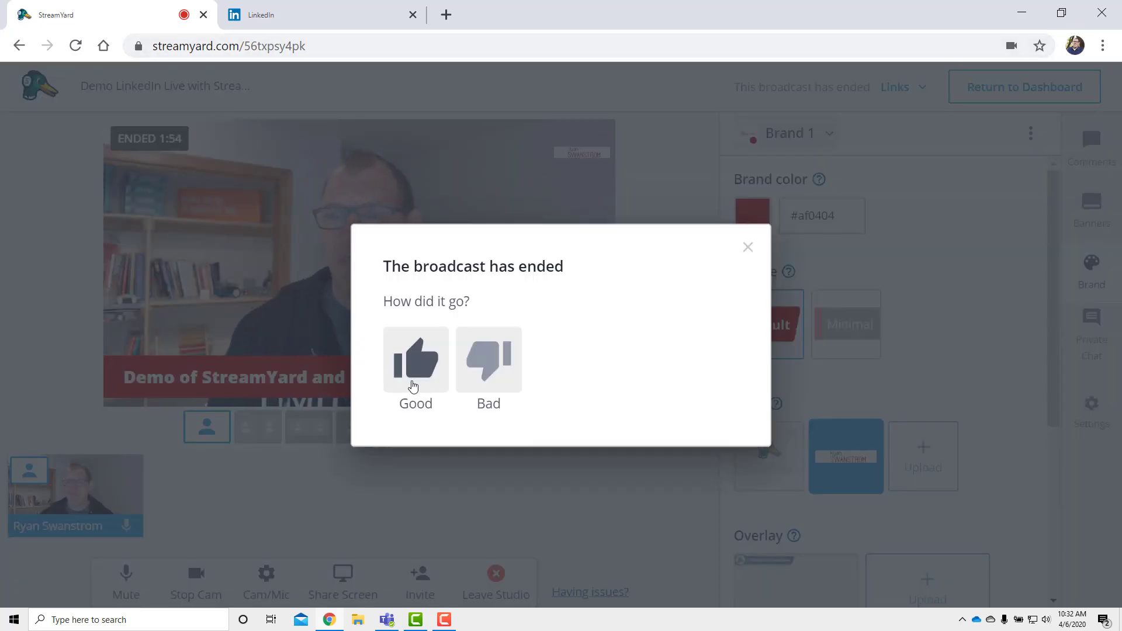
{"action": "left_click", "coordinate": [414, 386]}
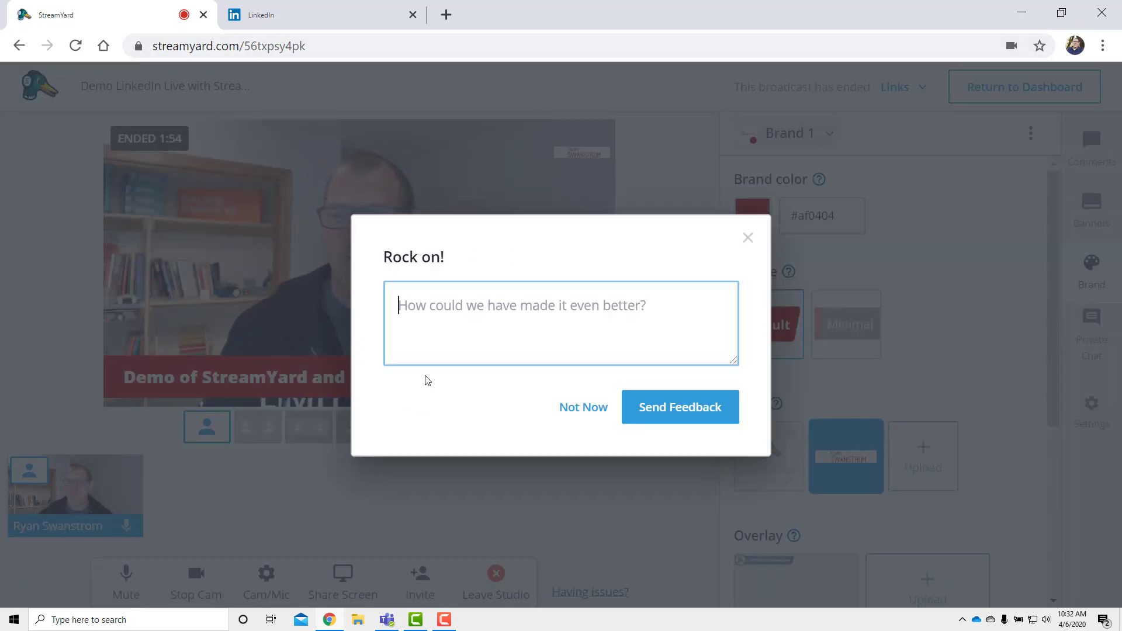
{"action": "left_click", "coordinate": [588, 405]}
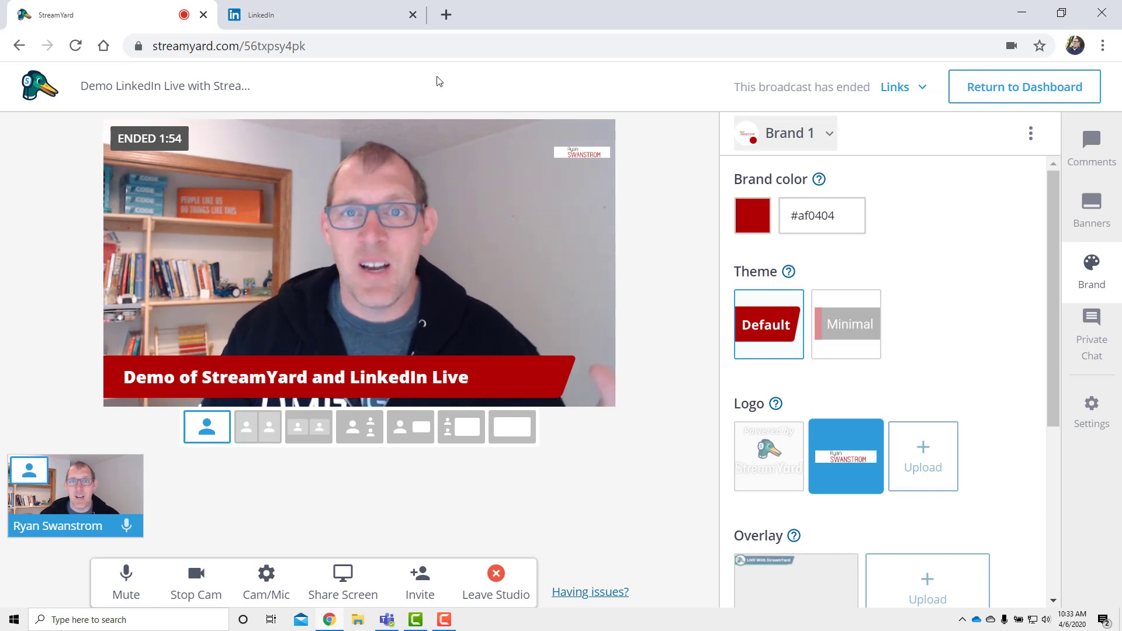
Return to the dashboard and list Past Broadcasts, showing the demo ended after 1 min 54 sec
{"action": "left_click", "coordinate": [1013, 88]}
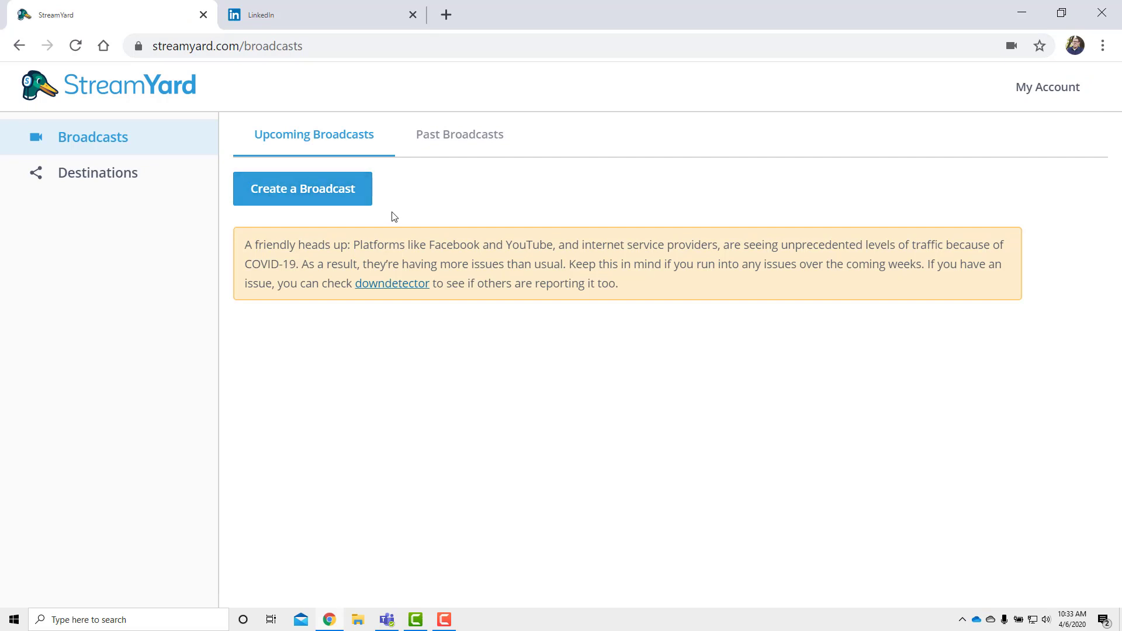
{"action": "left_click", "coordinate": [458, 140]}
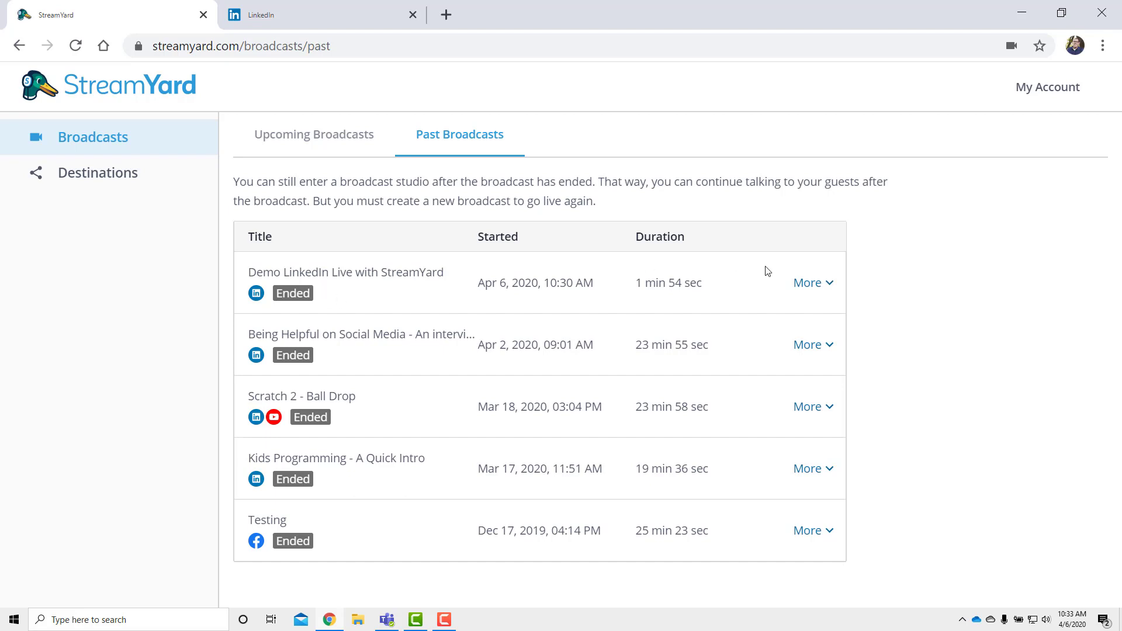
{"action": "left_click", "coordinate": [824, 286]}
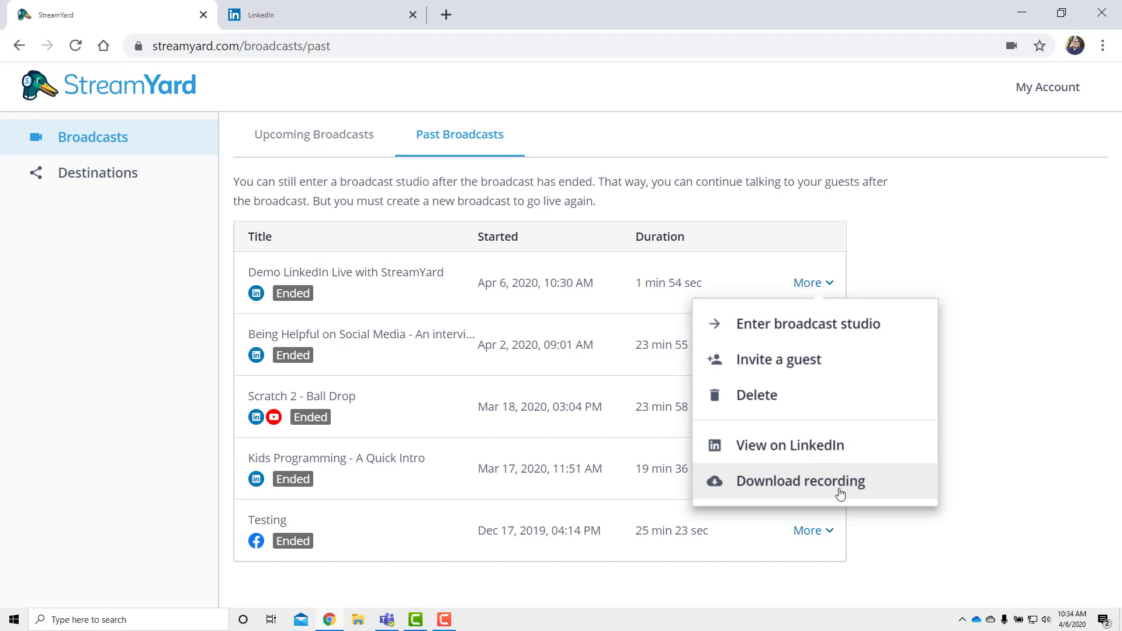
{"action": "left_click", "coordinate": [955, 251]}
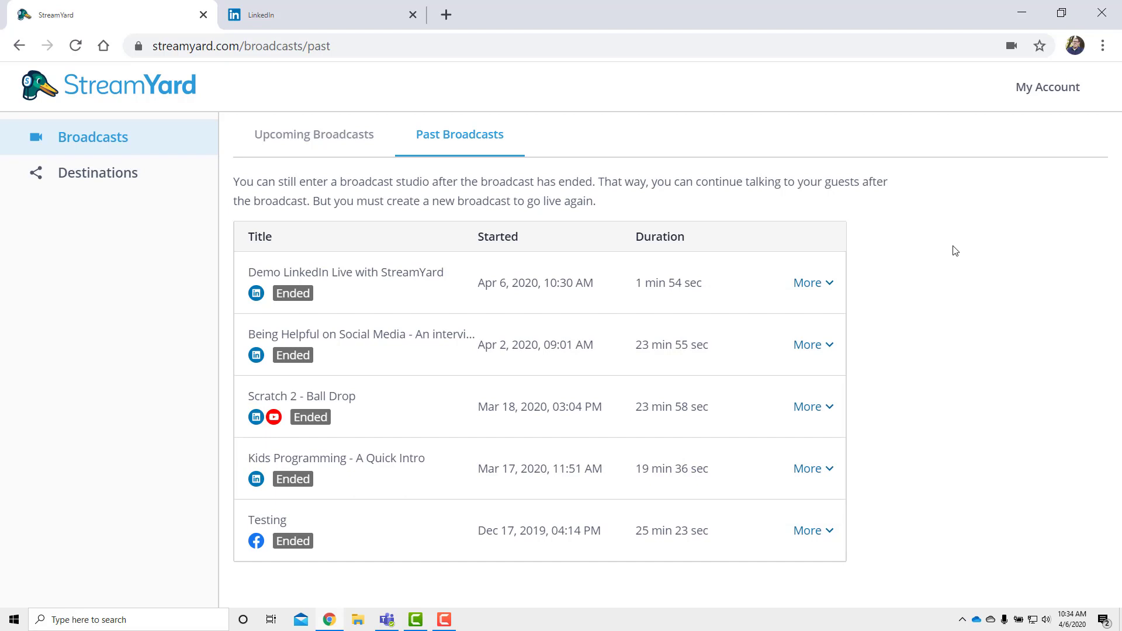